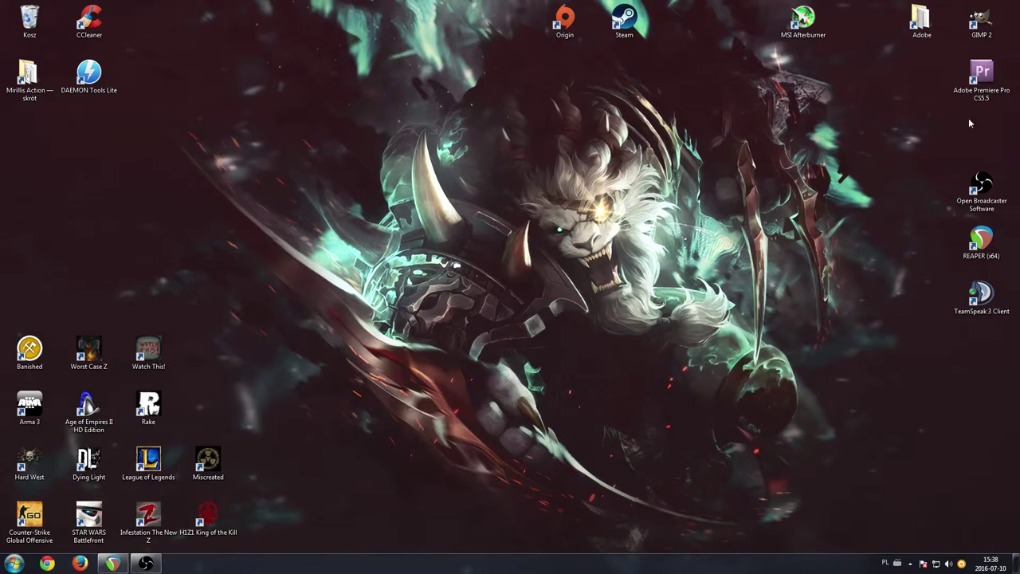
Launch Premiere Pro, dismiss the expired trial dialog showing 00 days, and open Computer.
double_click(982, 75)
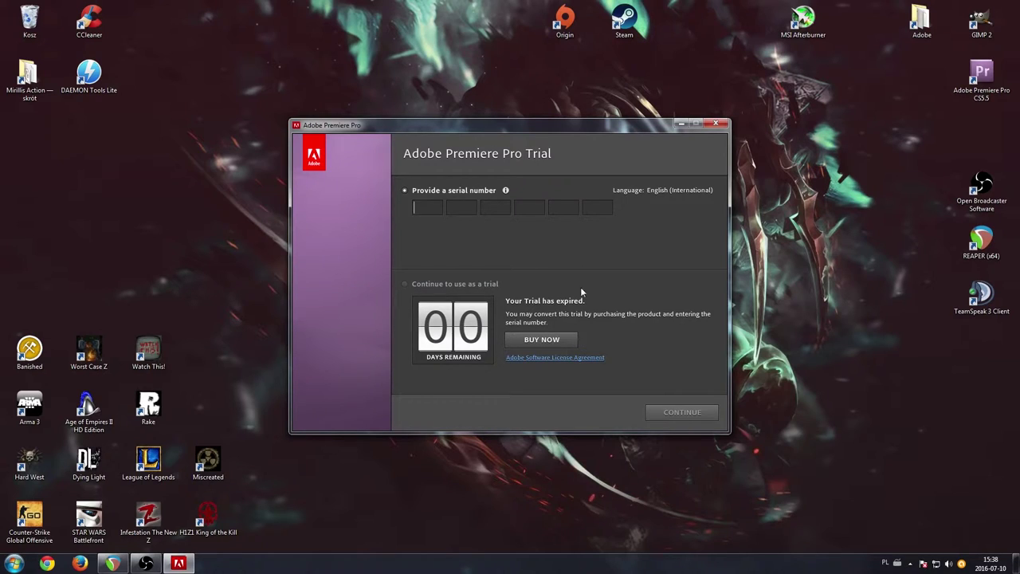
left_click(716, 124)
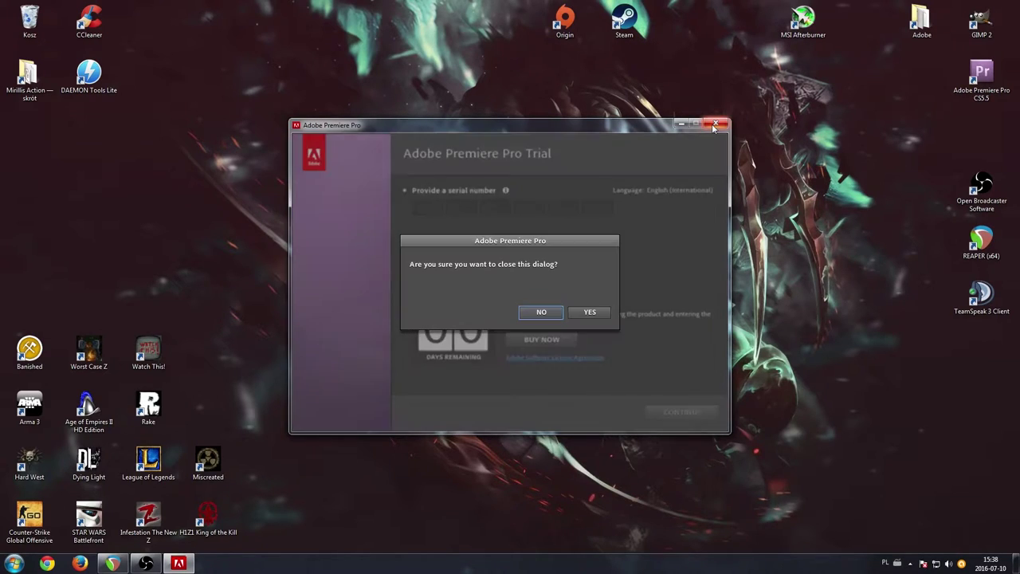
left_click(590, 312)
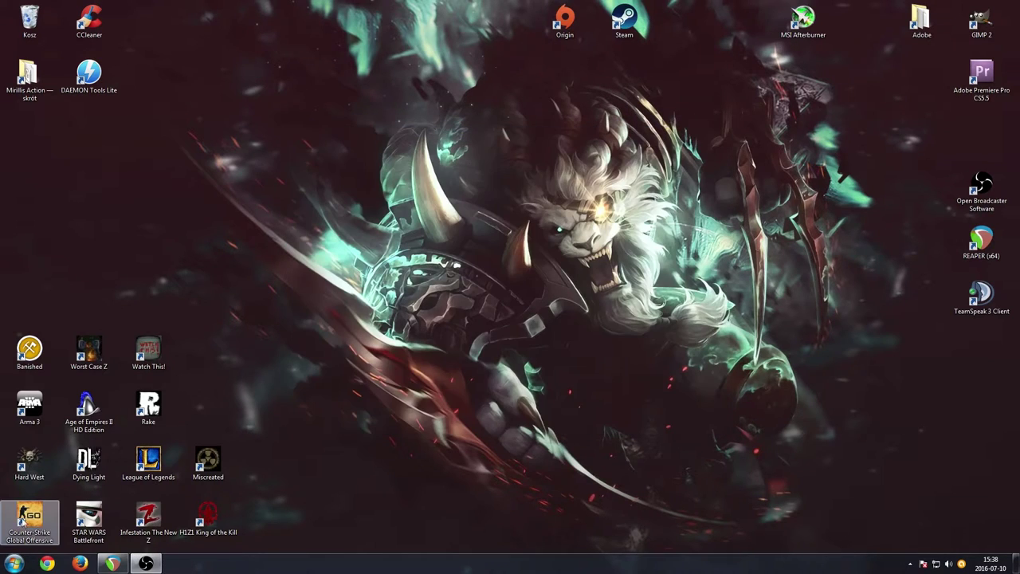
left_click(14, 564)
left_click(164, 426)
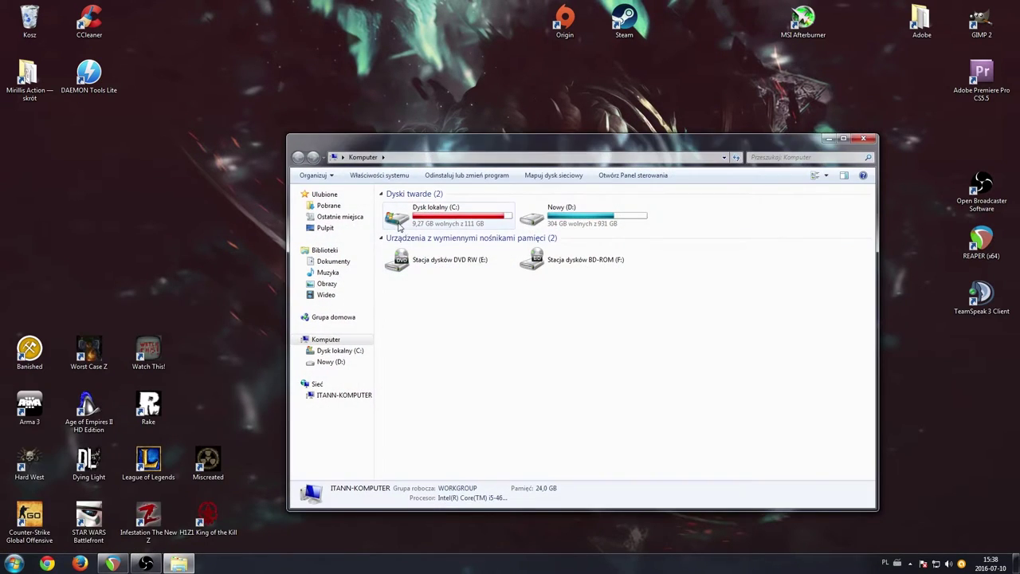
Search drive C: for 'SLstore' to locate the SLStore folder in C:\ProgramData\Adobe.
double_click(399, 226)
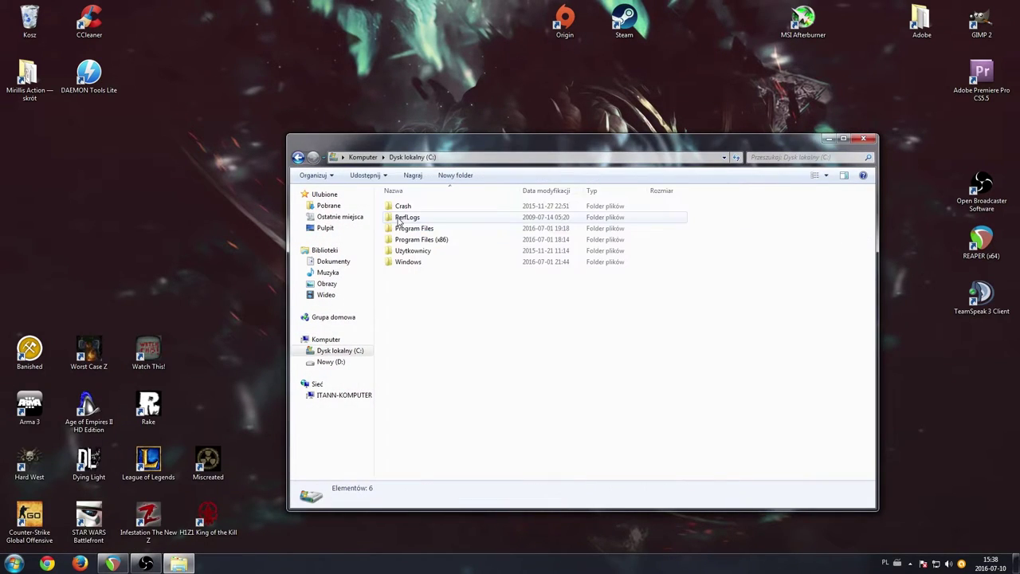
left_click(786, 157)
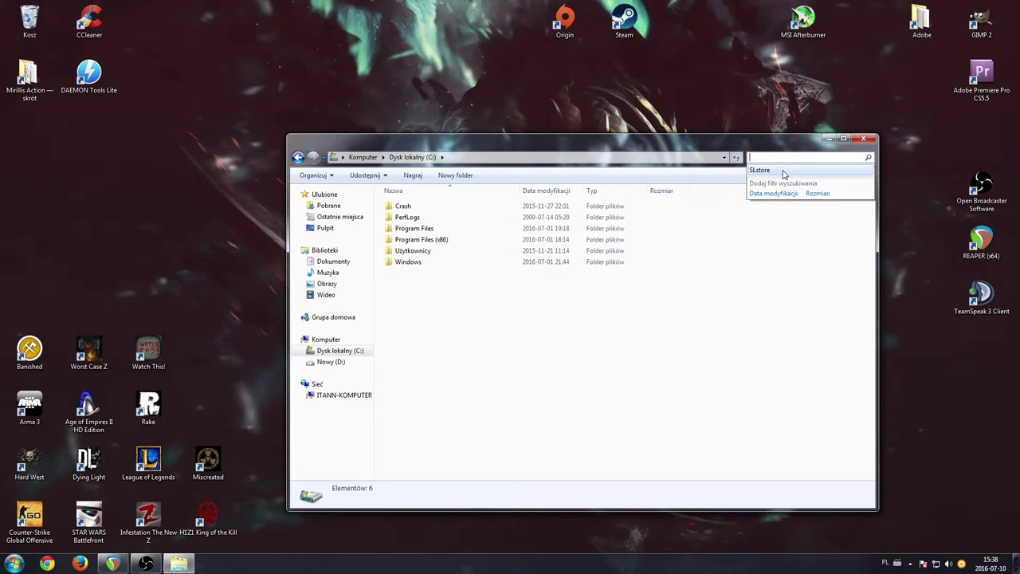
left_click(784, 172)
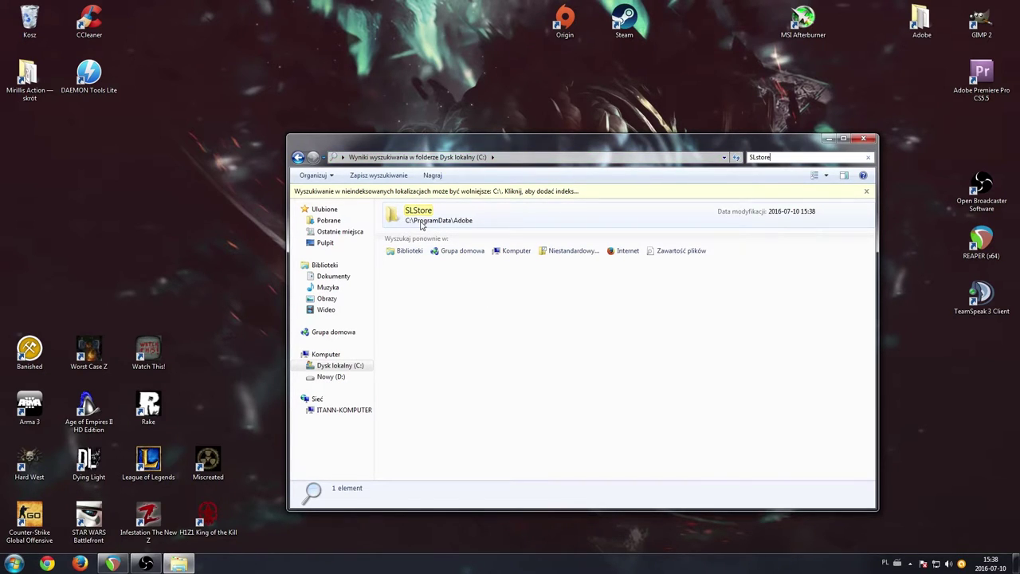
Open the found SLStore folder, move its window aside, then close it.
double_click(503, 220)
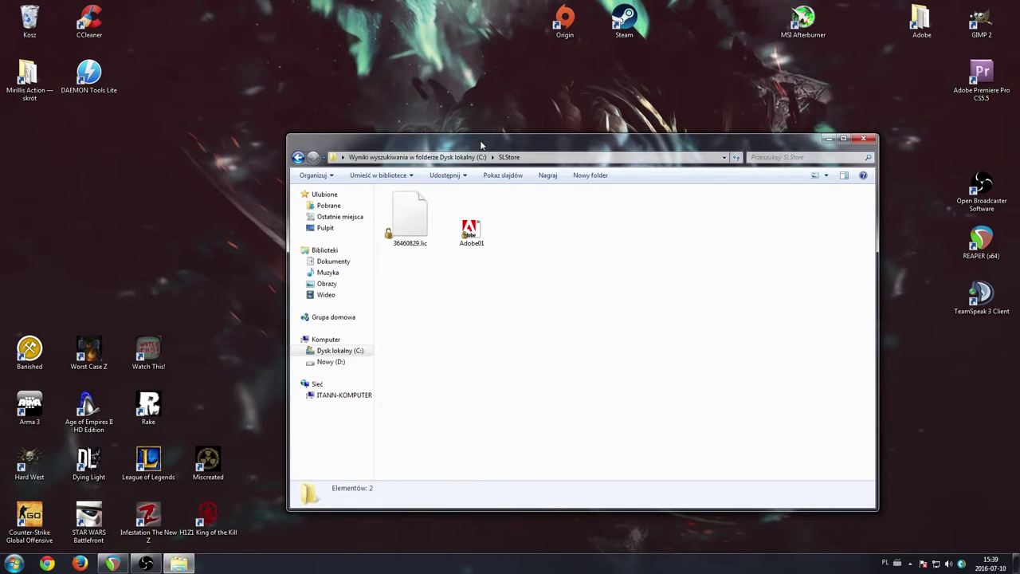
mouse_move(480, 140)
left_mouse_down()
mouse_move(381, 143)
mouse_move(247, 127)
left_mouse_up()
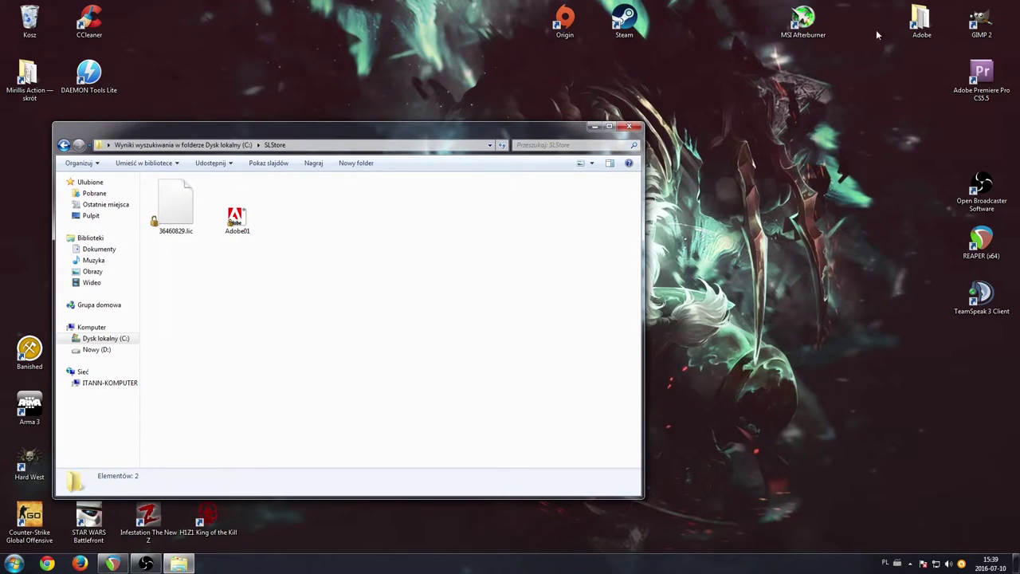
left_click(921, 22)
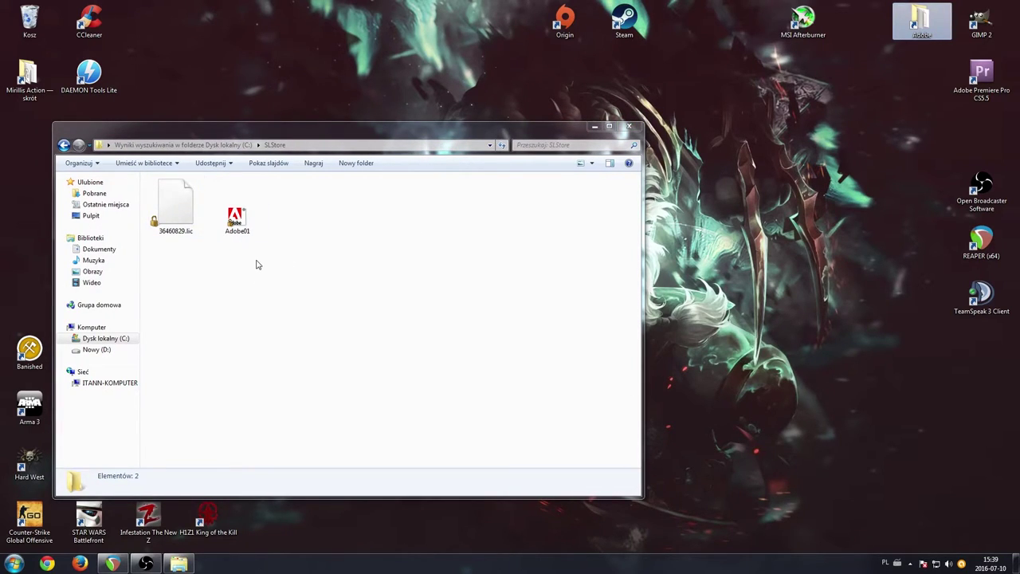
left_click(629, 126)
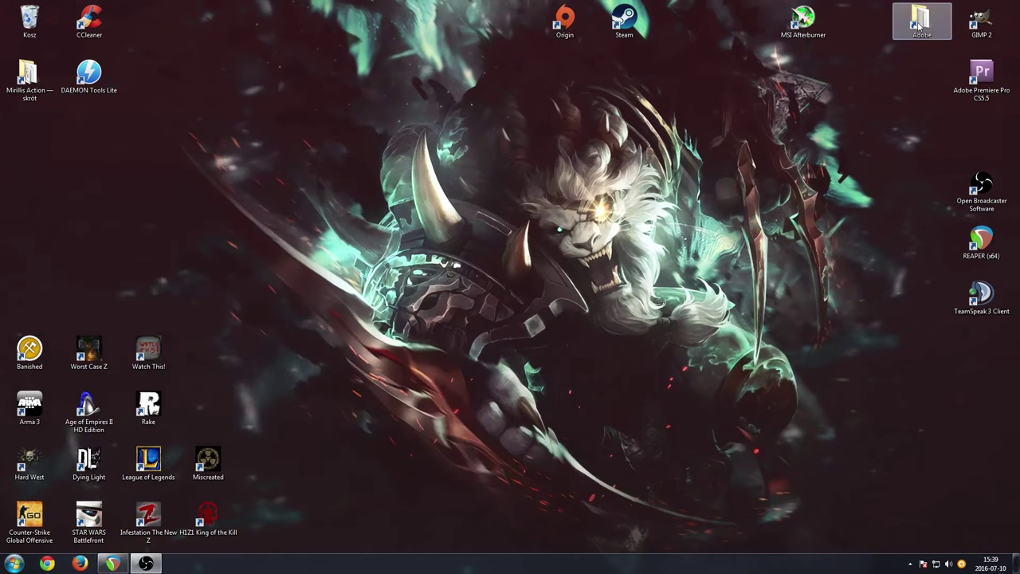
Delete 36460829.lic and Adobe01 from SLStore via the desktop shortcut, then close the window.
double_click(919, 23)
mouse_move(354, 136)
left_mouse_down()
mouse_move(494, 169)
mouse_move(503, 156)
left_mouse_up()
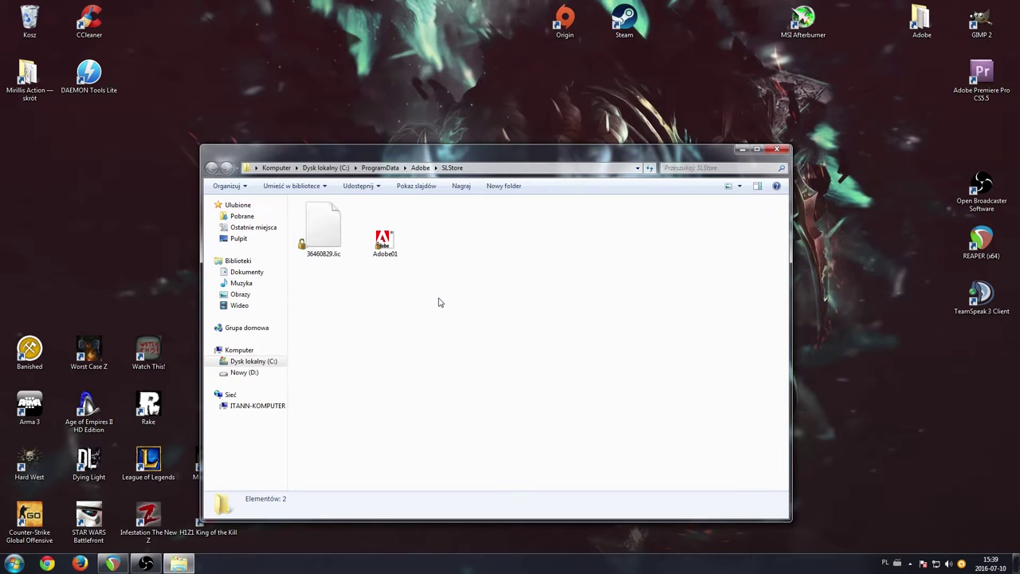
left_click_drag(427, 297, 315, 232)
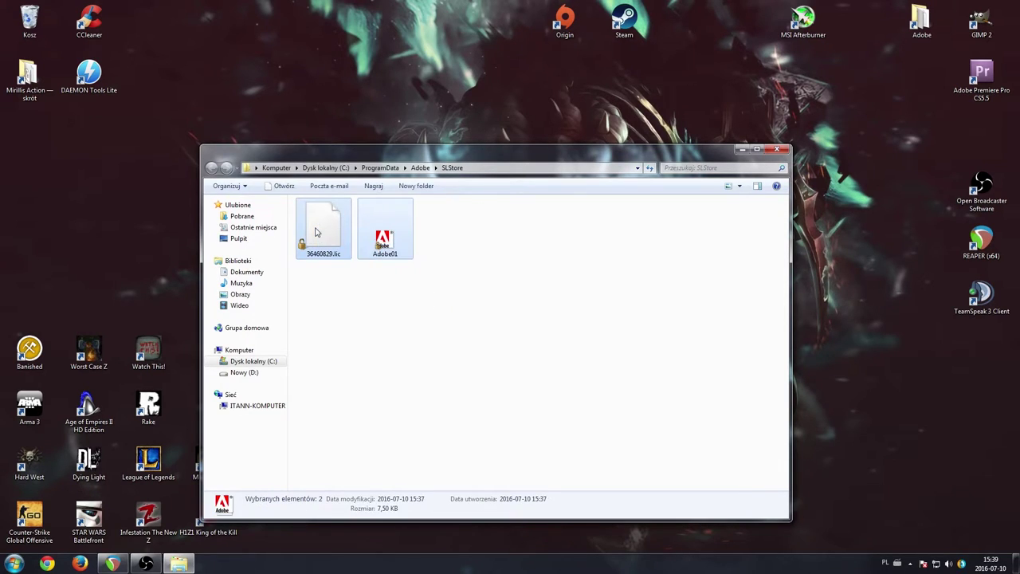
key("Delete")
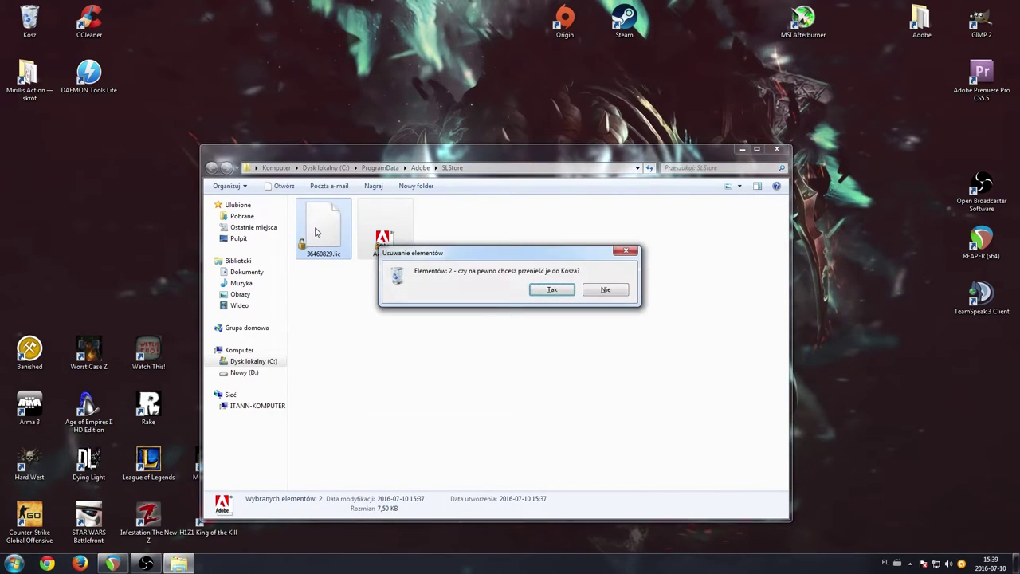
key("Return")
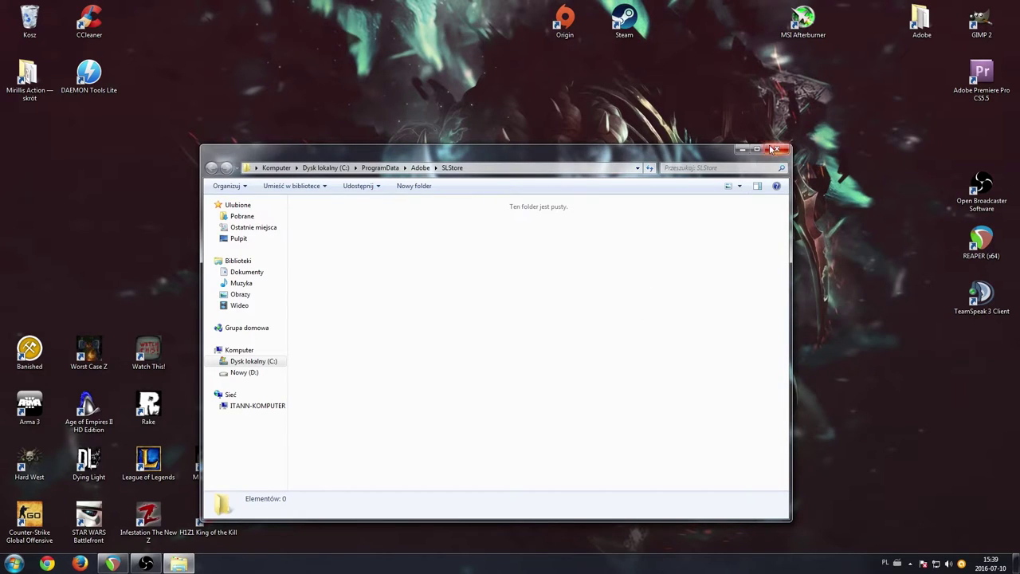
left_click(773, 149)
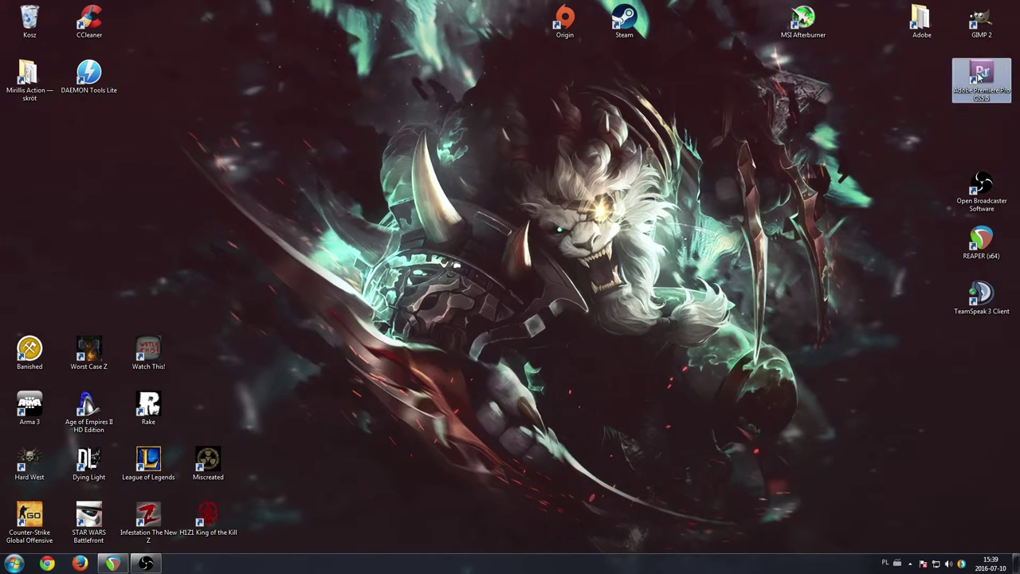
Relaunch Premiere Pro, start the renewed 30-day trial, and skip the Adobe ID sign-in.
double_click(982, 73)
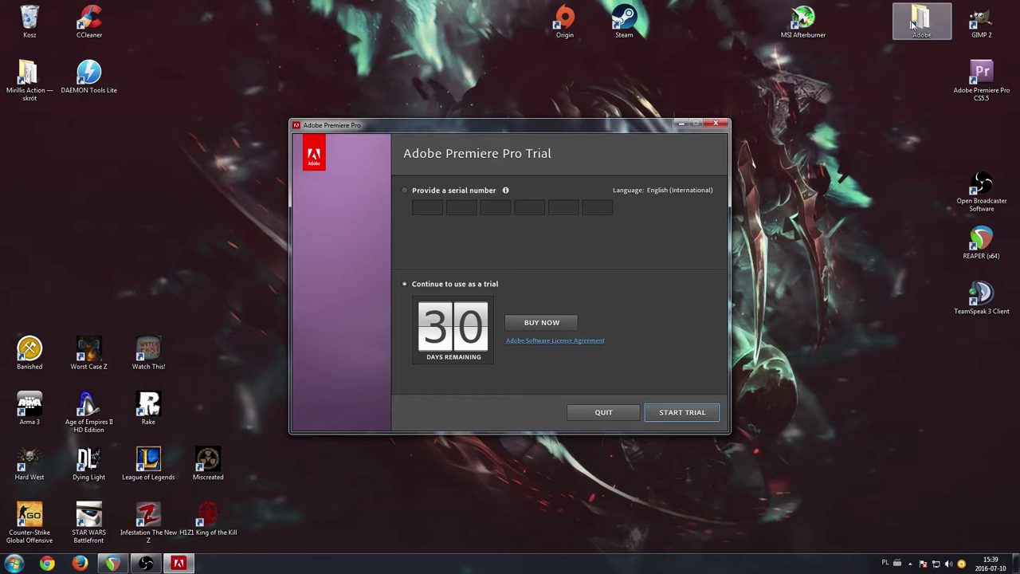
left_click(674, 414)
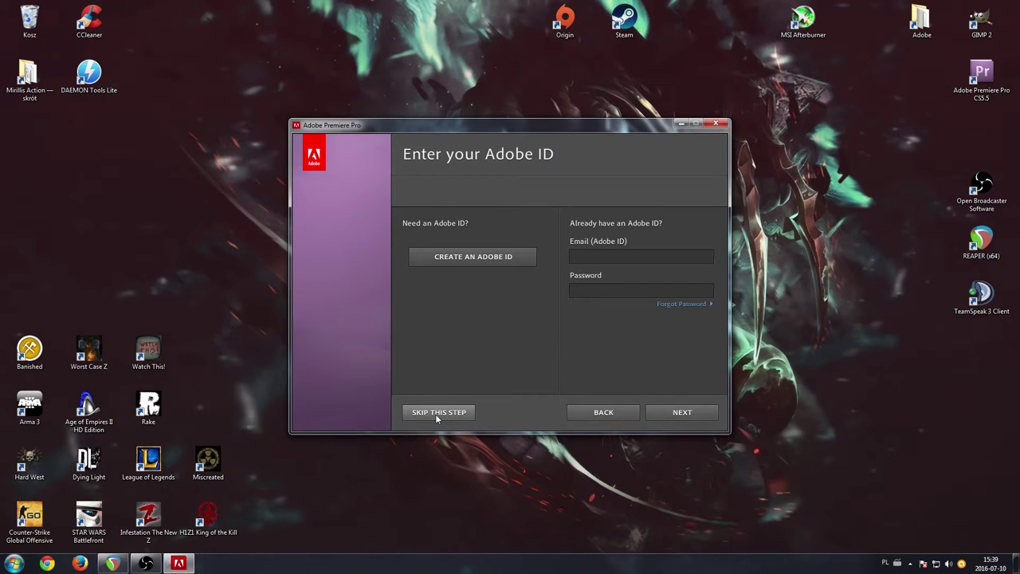
left_click(439, 413)
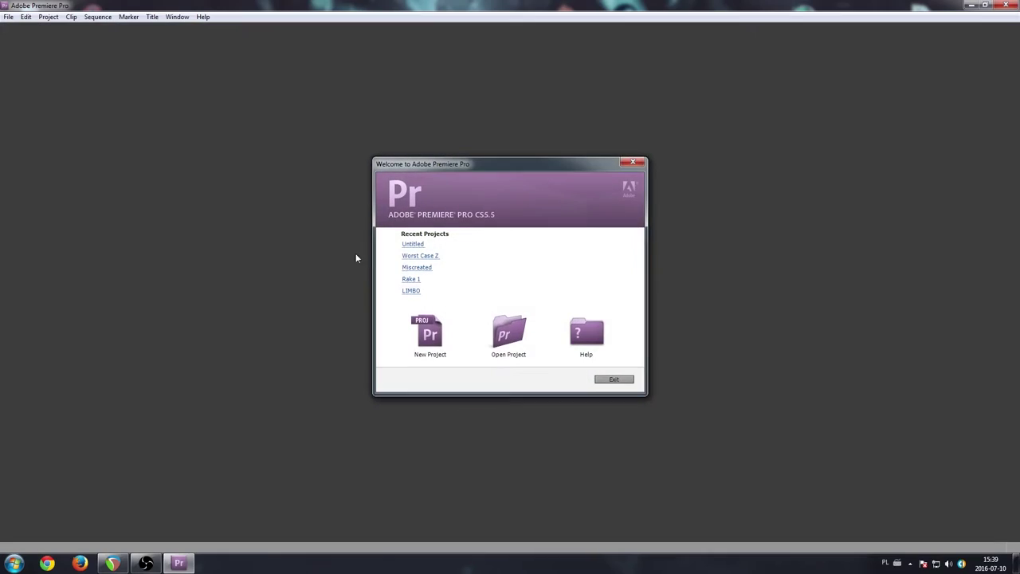
Open the Untitled recent project, continue the trial, and skip the Adobe ID sign-in.
left_click(409, 243)
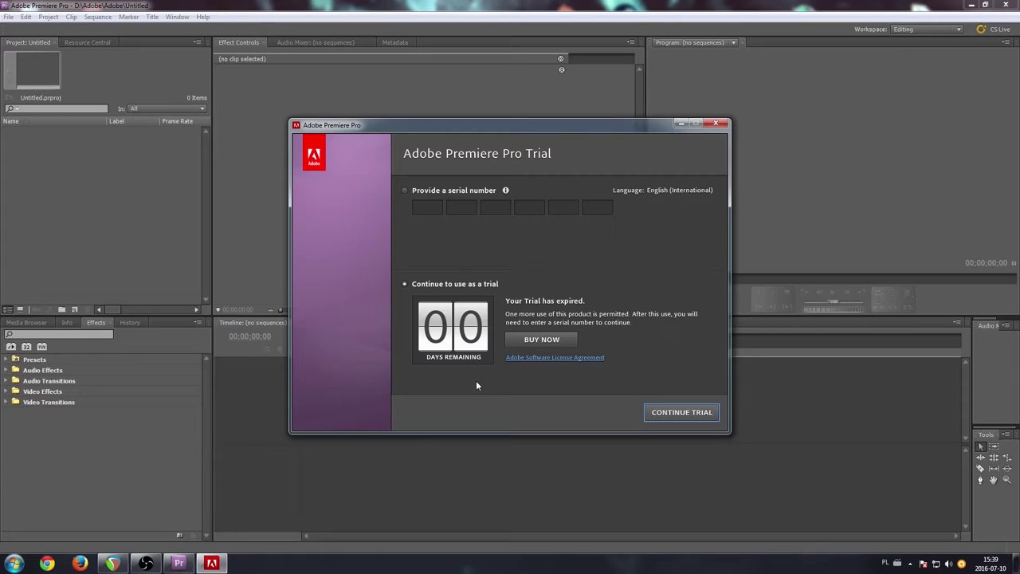
left_click(678, 413)
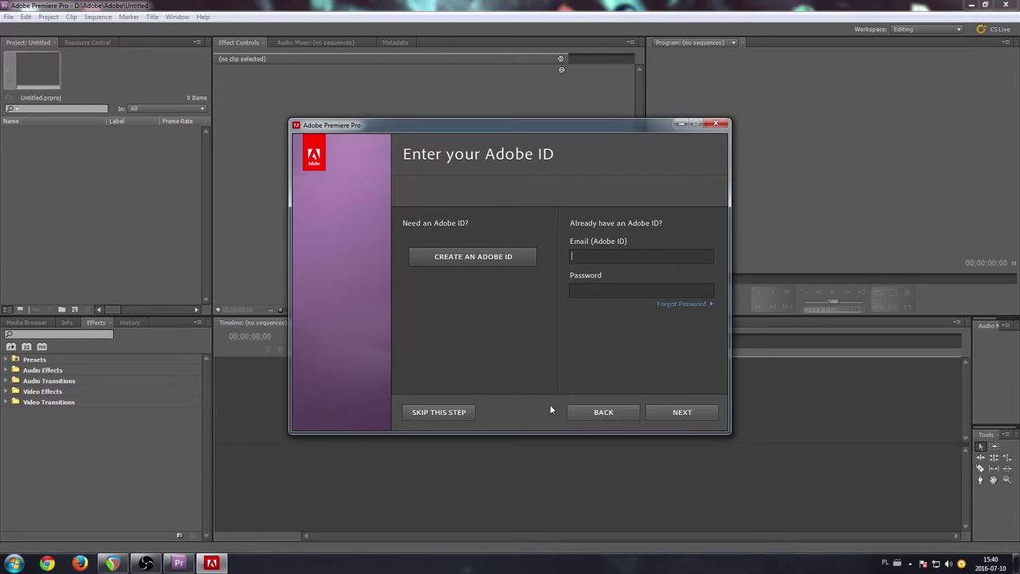
left_click(430, 412)
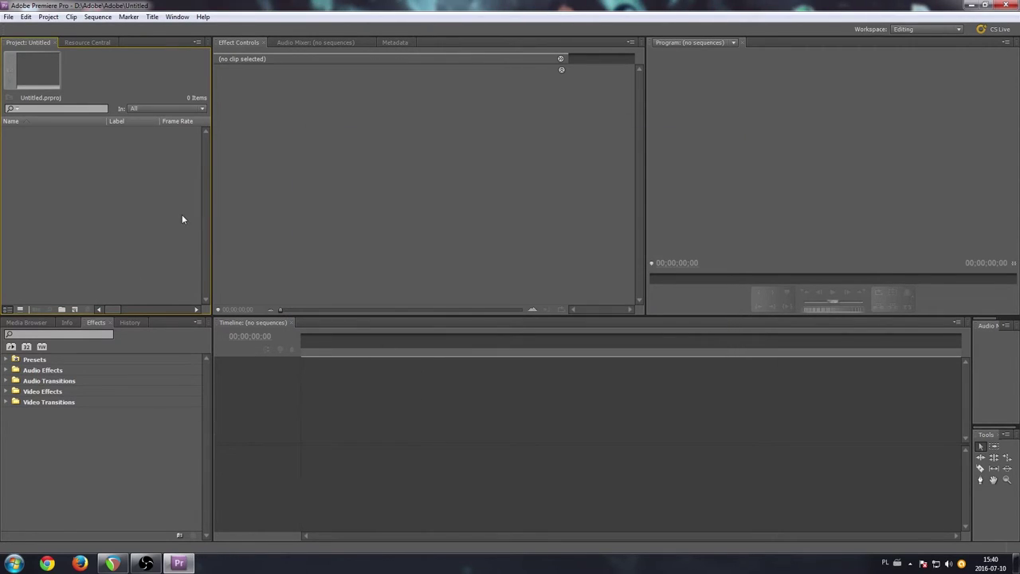
right_click(111, 190)
left_click(50, 197)
Quit and relaunch Premiere Pro, dismiss the 00-day expired trial dialog, and reopen SLStore.
left_click(1009, 6)
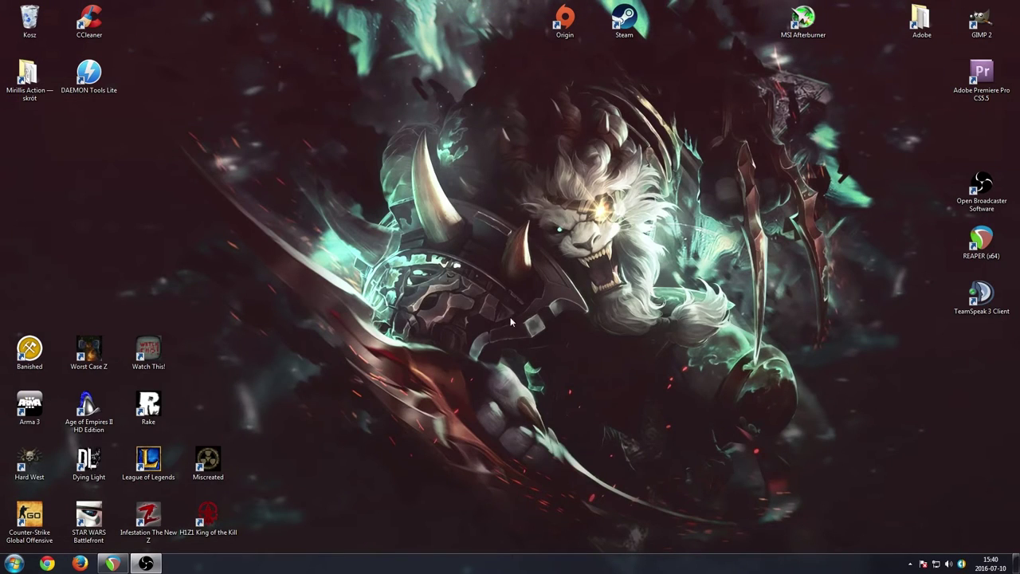
left_click(989, 74)
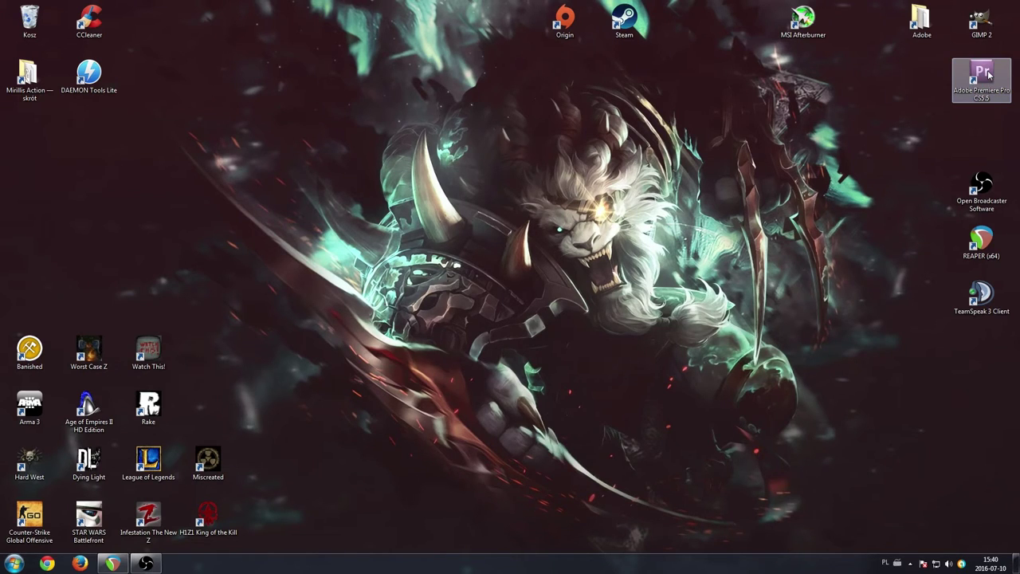
double_click(990, 75)
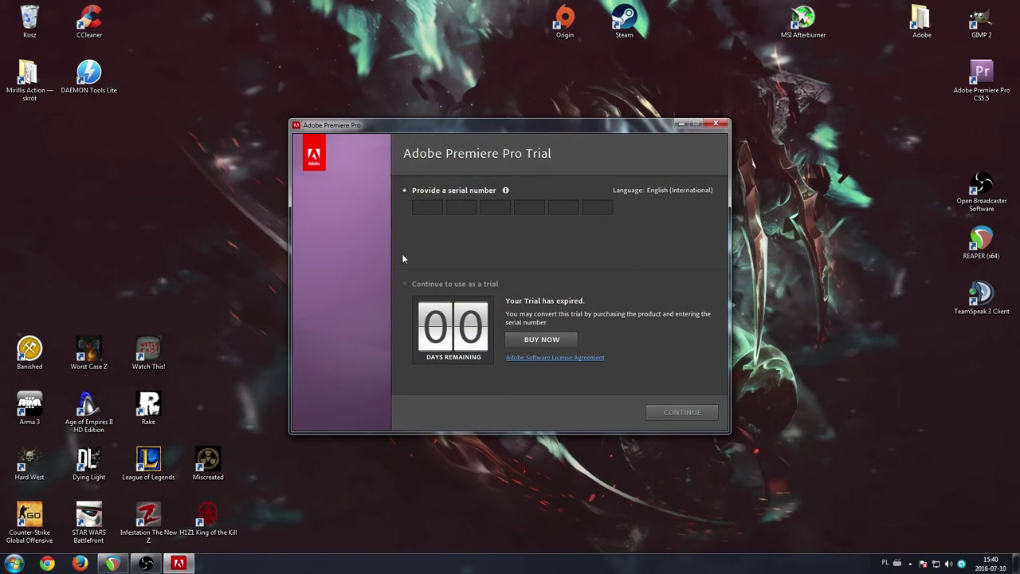
left_click(715, 126)
left_click(540, 312)
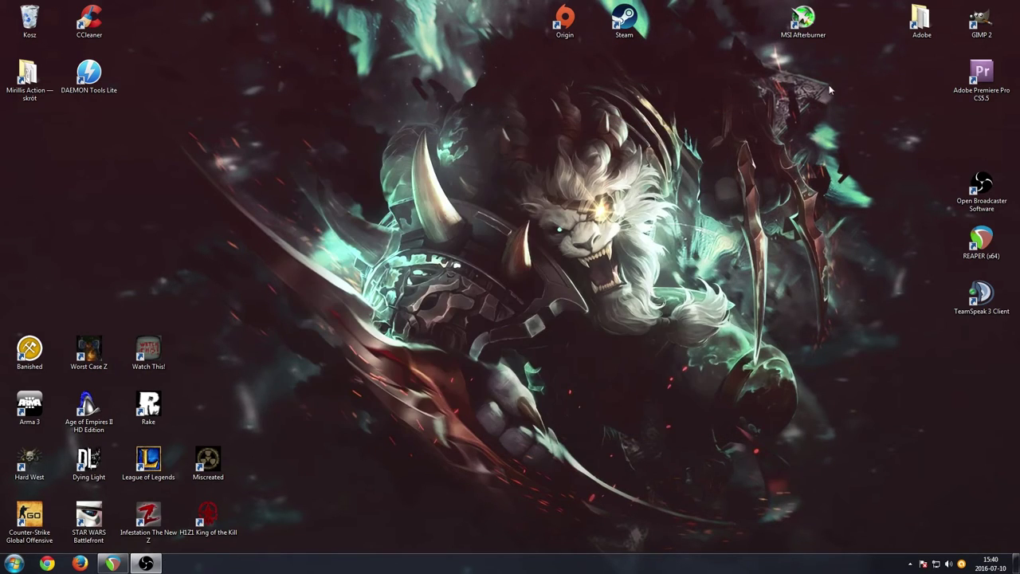
double_click(922, 20)
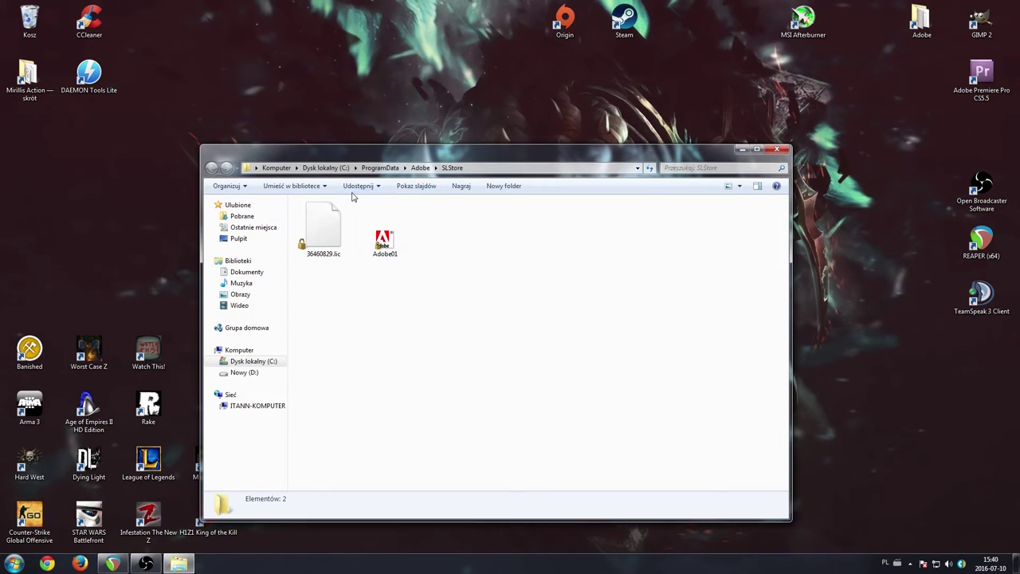